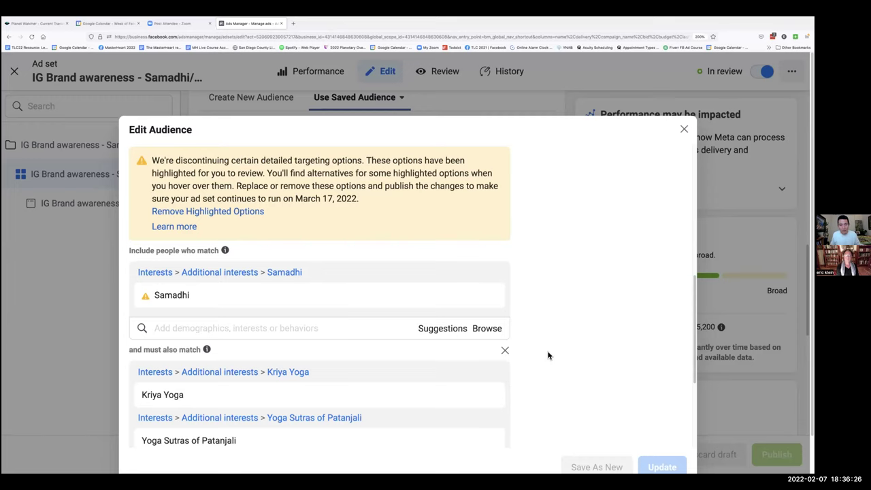
# Step: Browse the suggested interests list for detailed targeting, then dismiss it
pyautogui.scroll(-1, 547, 354)
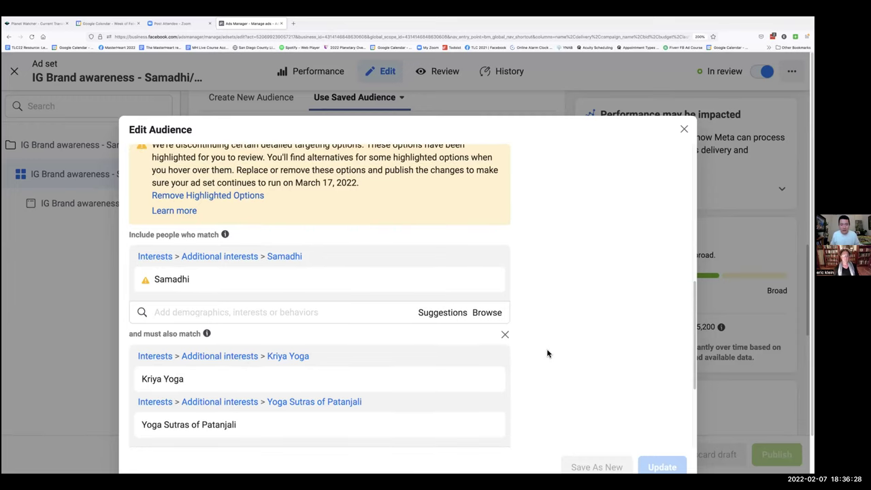
pyautogui.scroll(1, 547, 354)
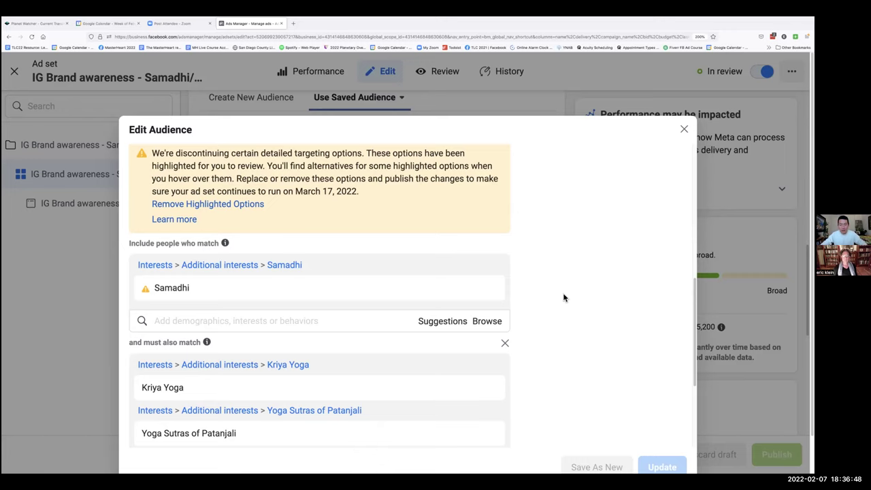
pyautogui.moveTo(471, 298)
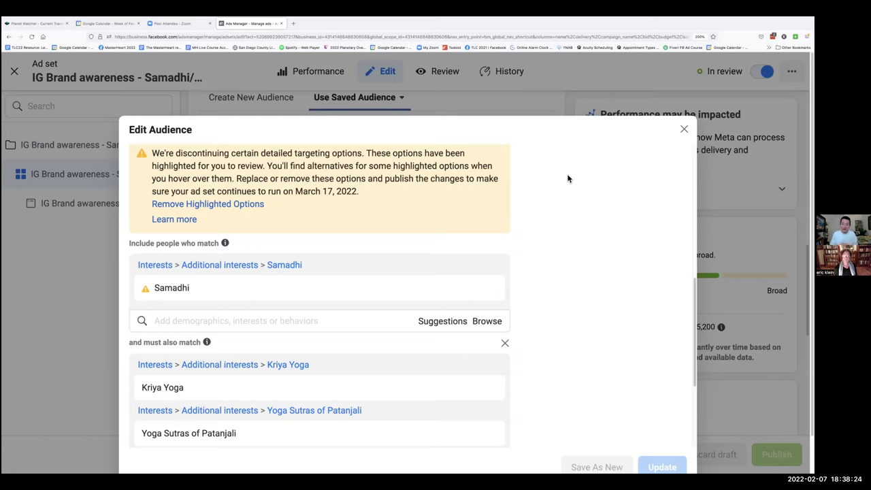
pyautogui.click(438, 322)
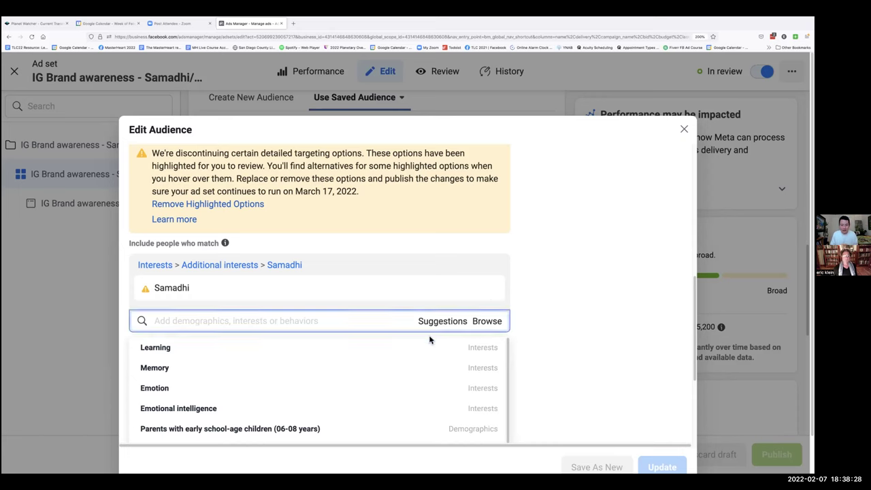
pyautogui.moveTo(429, 343)
pyautogui.scroll(-1, 429, 343)
pyautogui.scroll(-3, 429, 343)
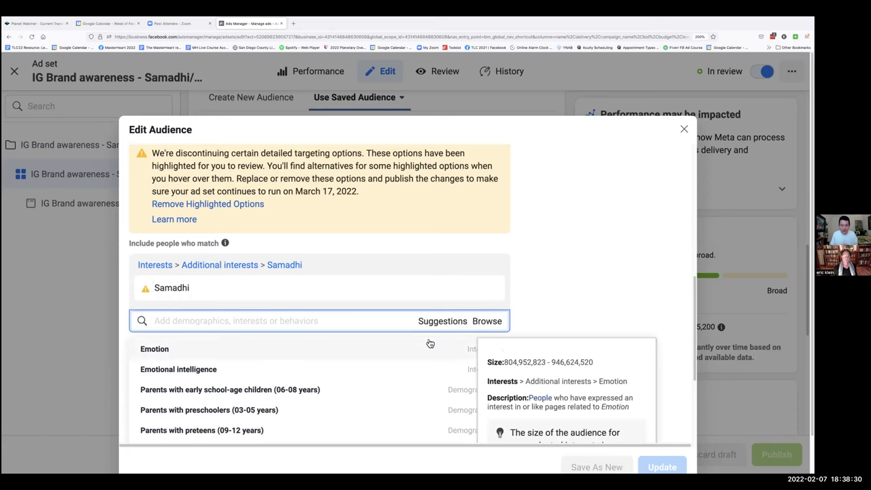
pyautogui.scroll(-1, 429, 343)
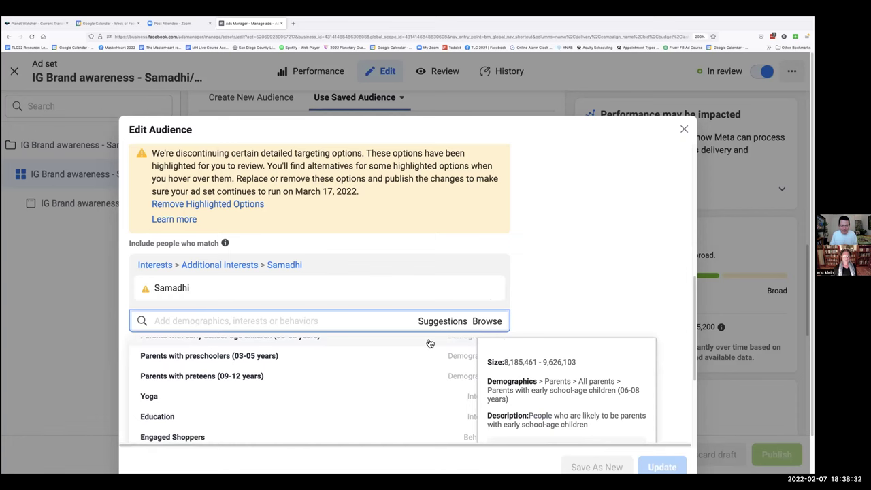
pyautogui.scroll(-1, 430, 343)
pyautogui.scroll(3, 429, 343)
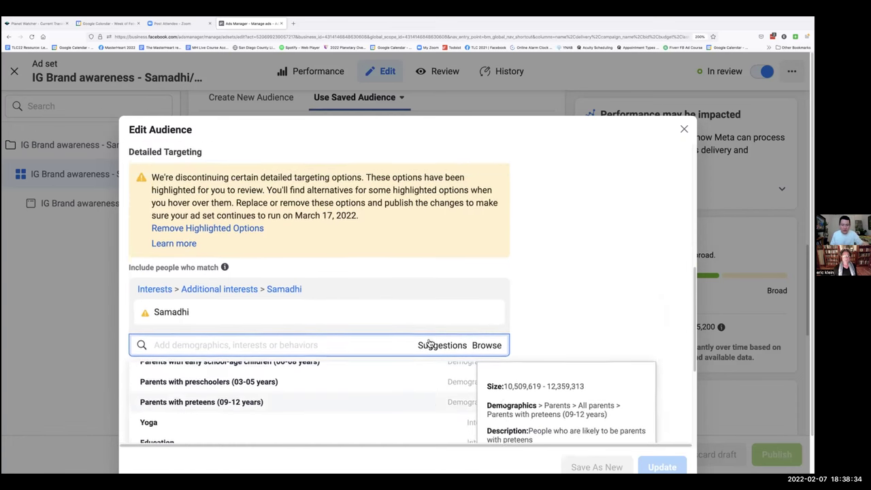
pyautogui.scroll(-2, 430, 340)
pyautogui.scroll(-1, 425, 347)
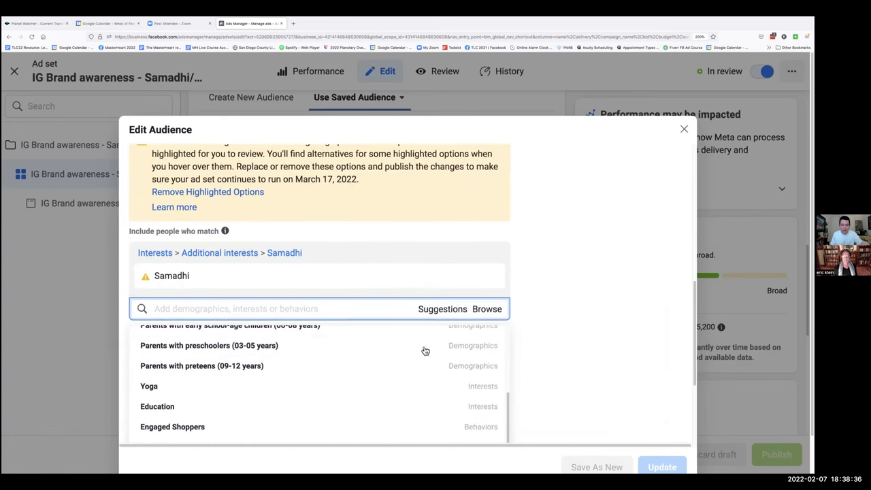
pyautogui.scroll(-1, 419, 362)
pyautogui.scroll(-2, 419, 361)
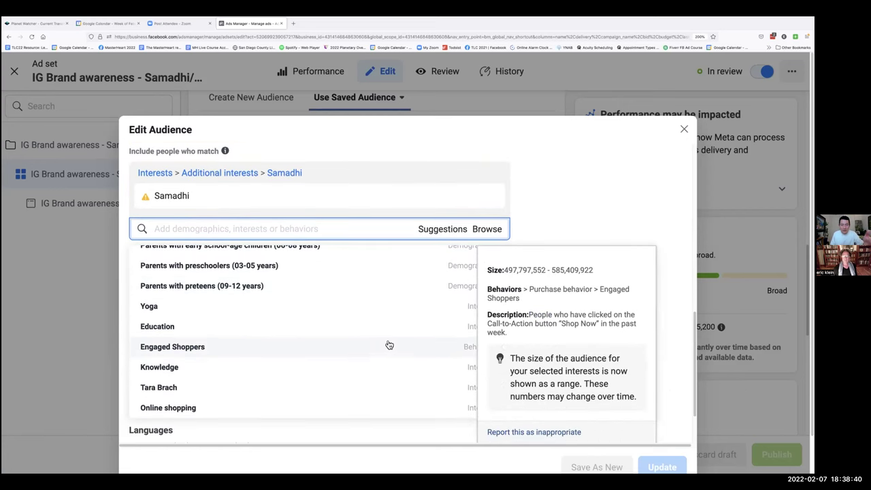
pyautogui.scroll(-1, 258, 389)
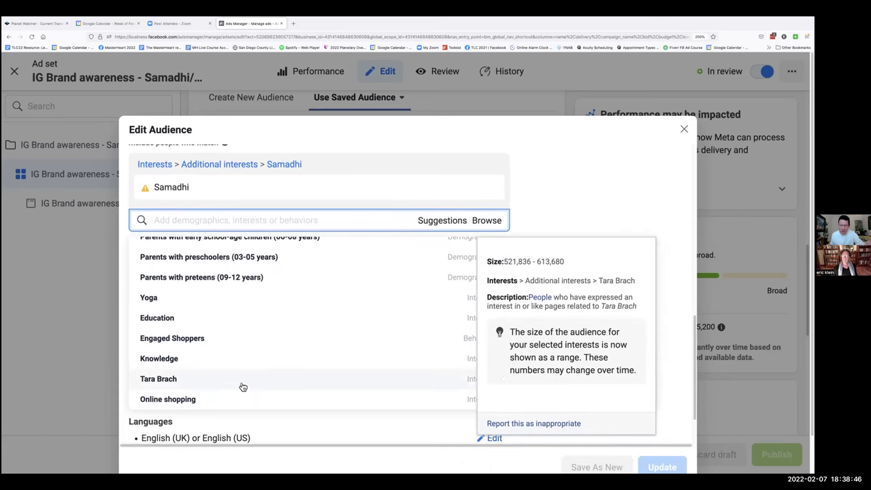
pyautogui.scroll(1, 243, 386)
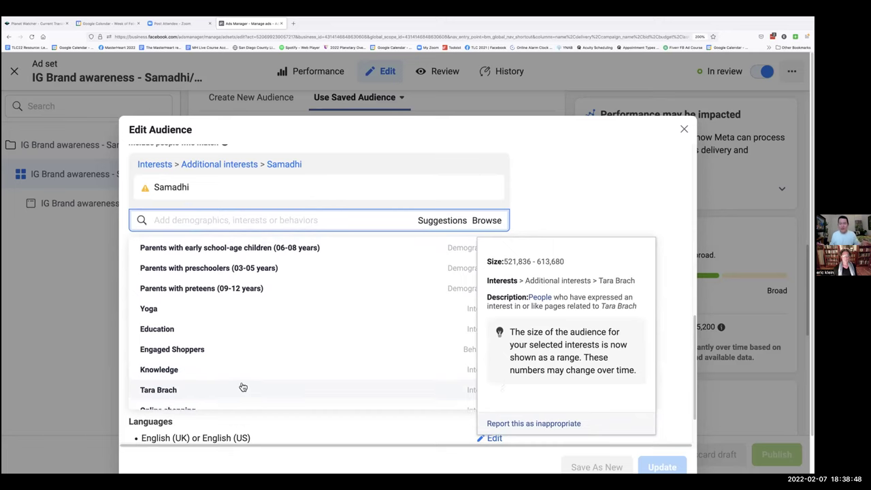
pyautogui.scroll(3, 243, 387)
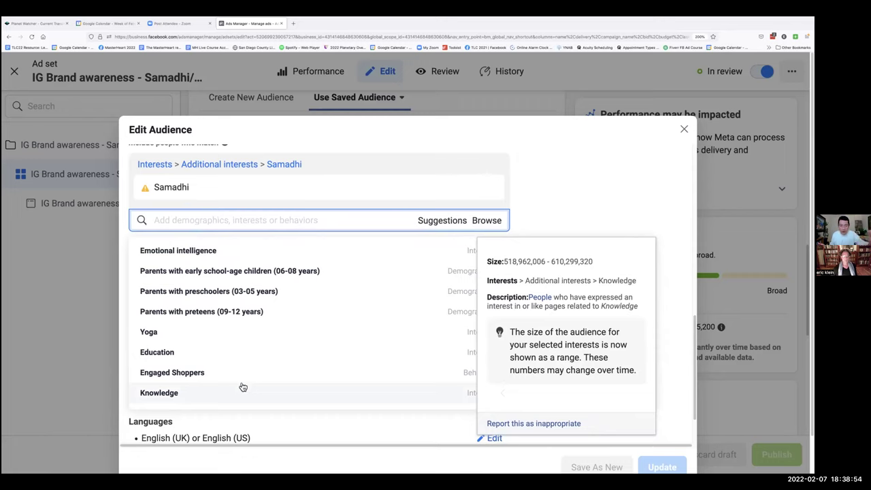
pyautogui.scroll(2, 243, 387)
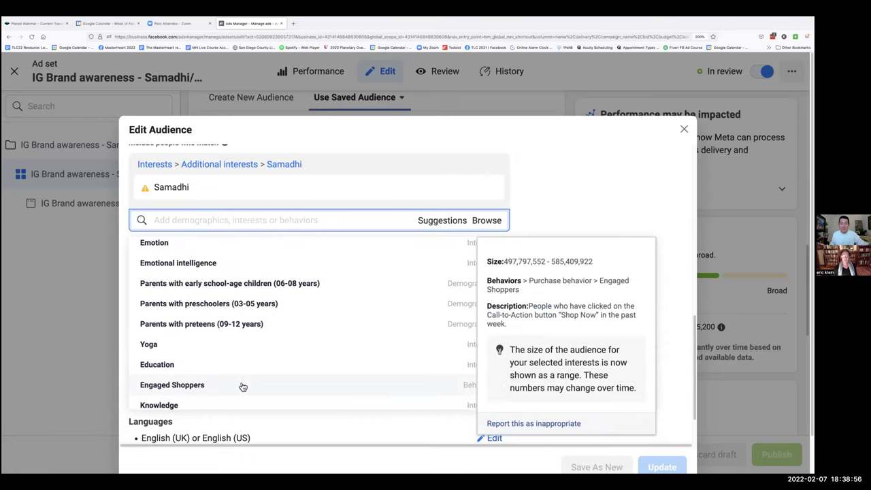
pyautogui.scroll(-2, 243, 386)
pyautogui.scroll(3, 243, 386)
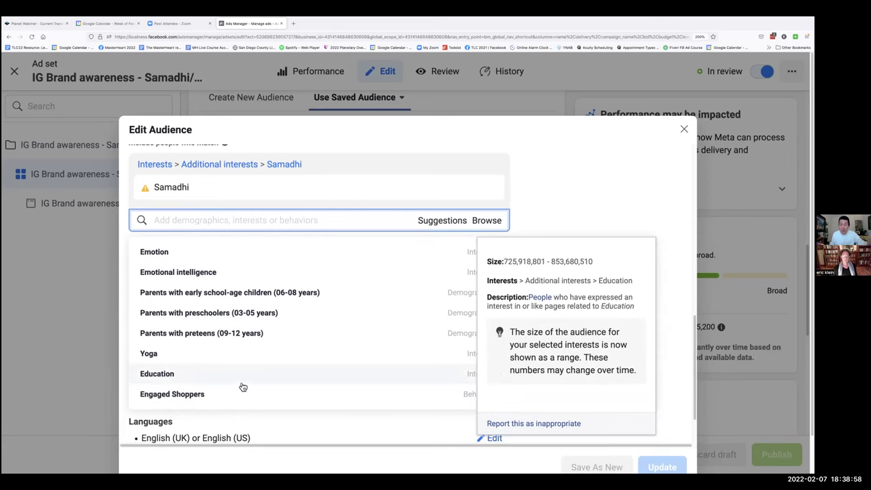
pyautogui.scroll(2, 243, 387)
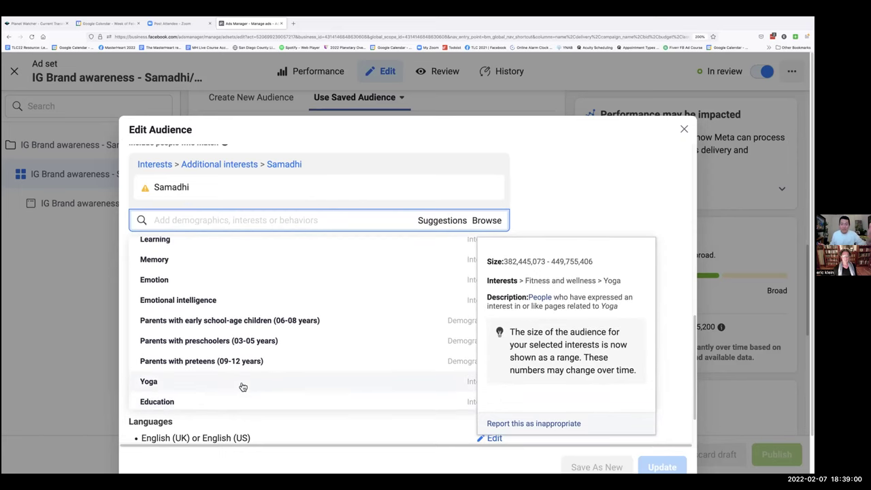
pyautogui.scroll(-1, 243, 386)
pyautogui.scroll(-3, 243, 387)
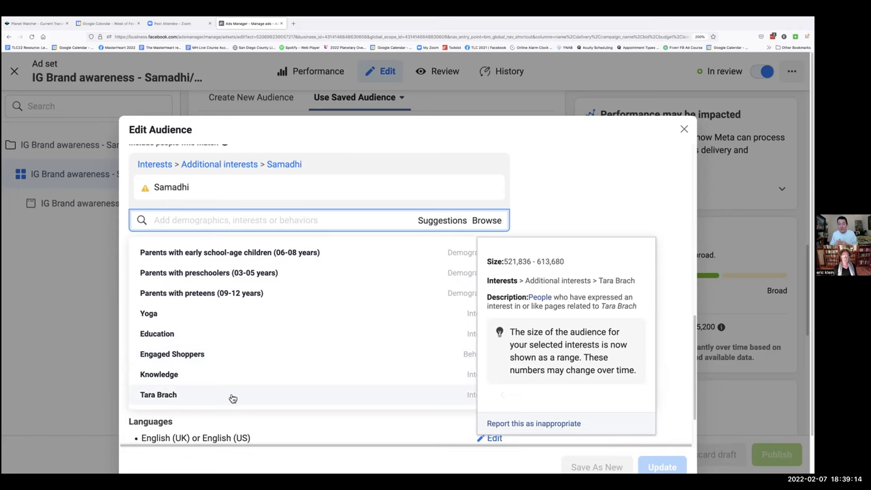
pyautogui.scroll(-2, 233, 398)
pyautogui.scroll(2, 233, 398)
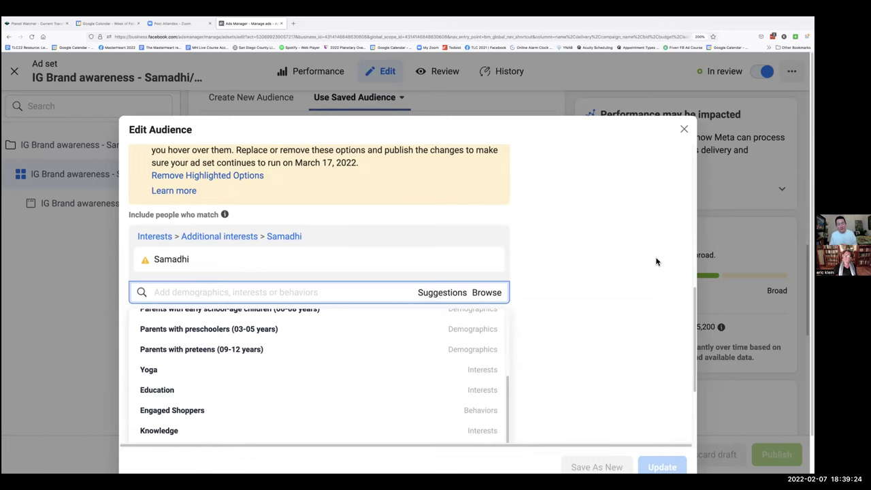
pyautogui.click(666, 248)
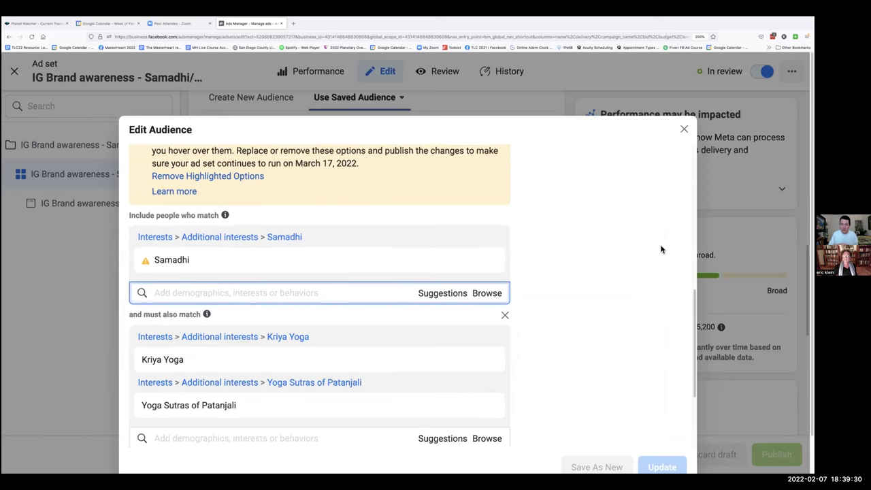
# Step: Search the interests for 'Meditat' so the Meditations suggestion appears
pyautogui.scroll(1, 660, 250)
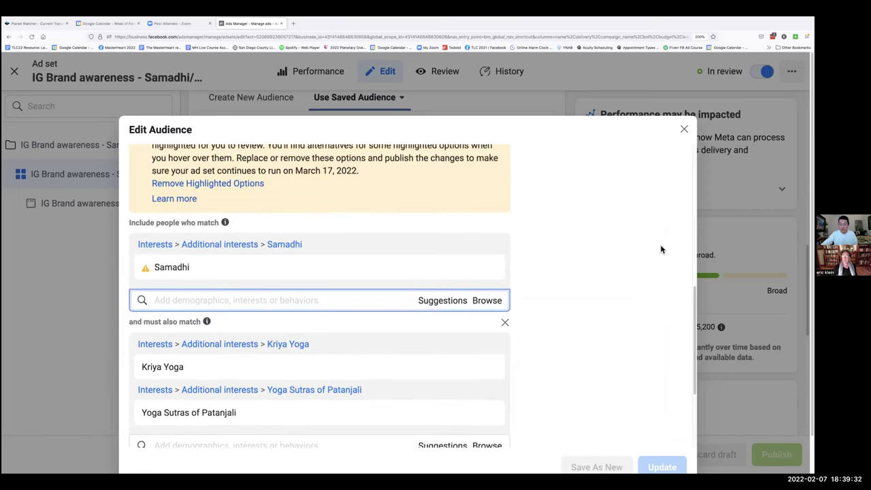
pyautogui.scroll(1, 660, 250)
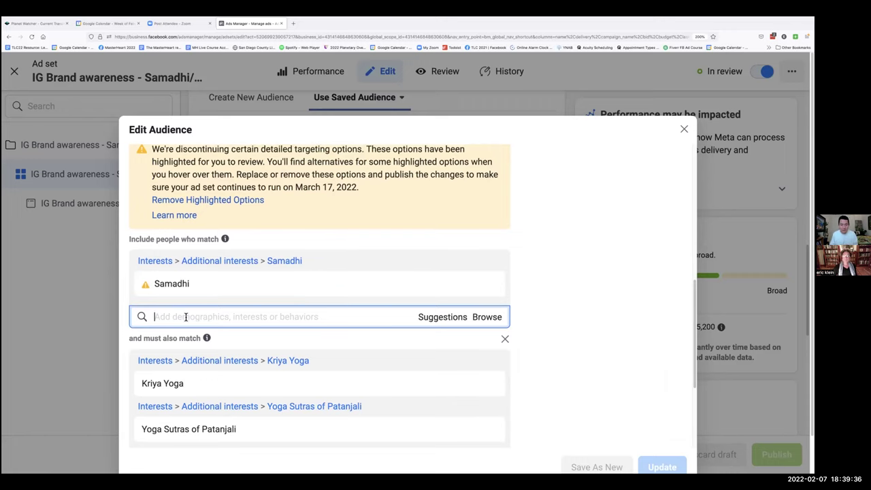
pyautogui.write('Med')
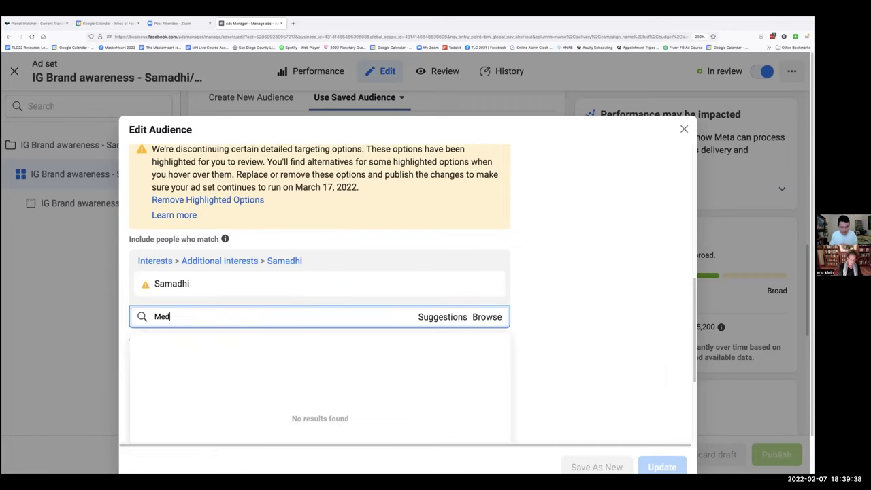
pyautogui.write('itation')
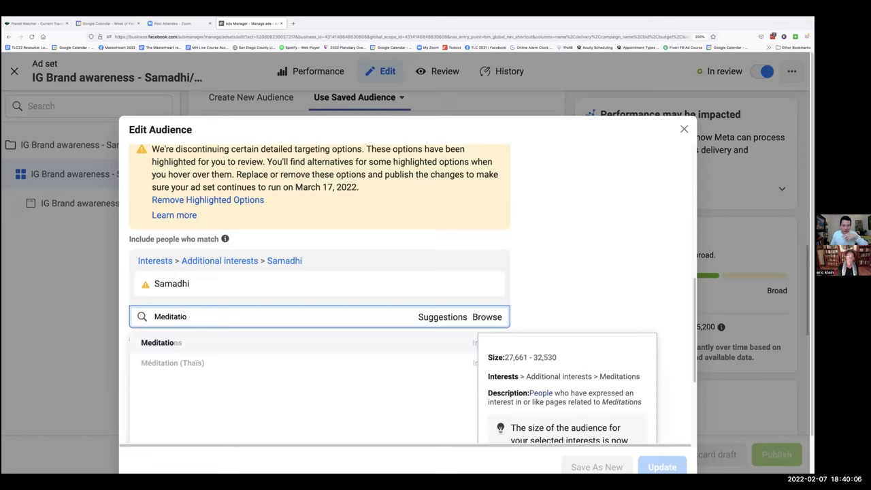
pyautogui.press('BackSpace')
pyautogui.press('BackSpace')
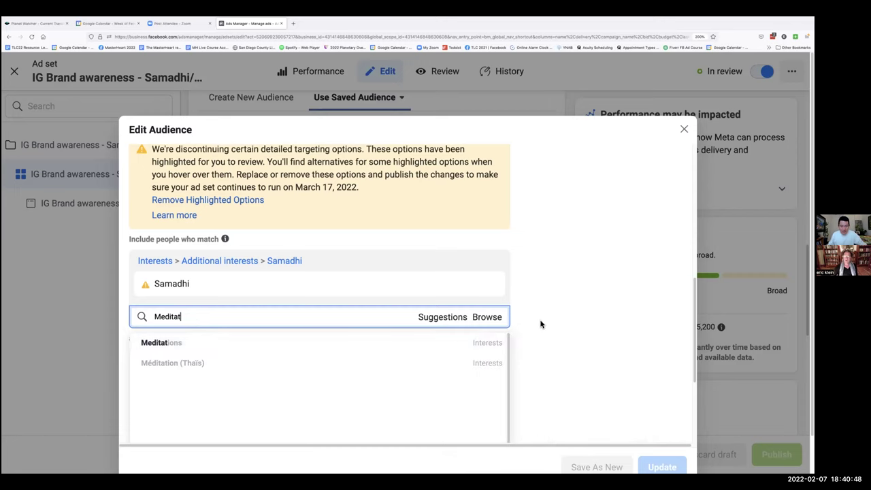
# Step: Add Meditations as an included interest
pyautogui.click(164, 344)
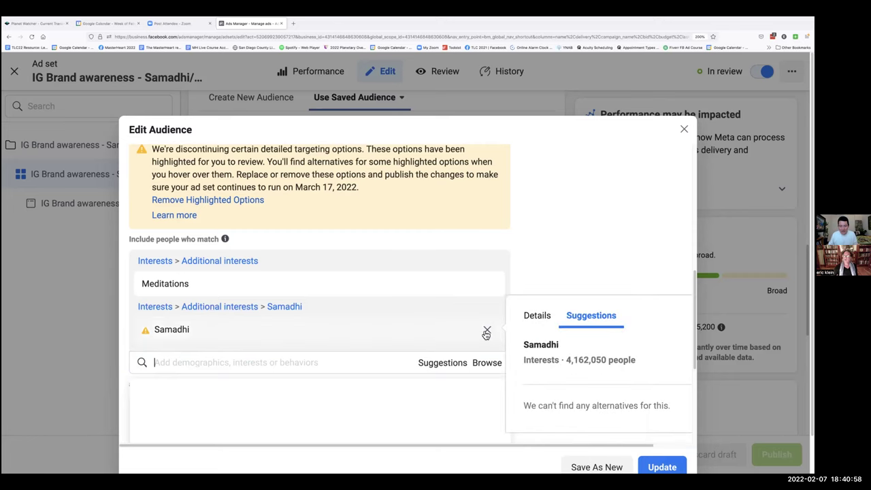
# Step: Remove the discontinued Samadhi interest from the audience
pyautogui.click(486, 331)
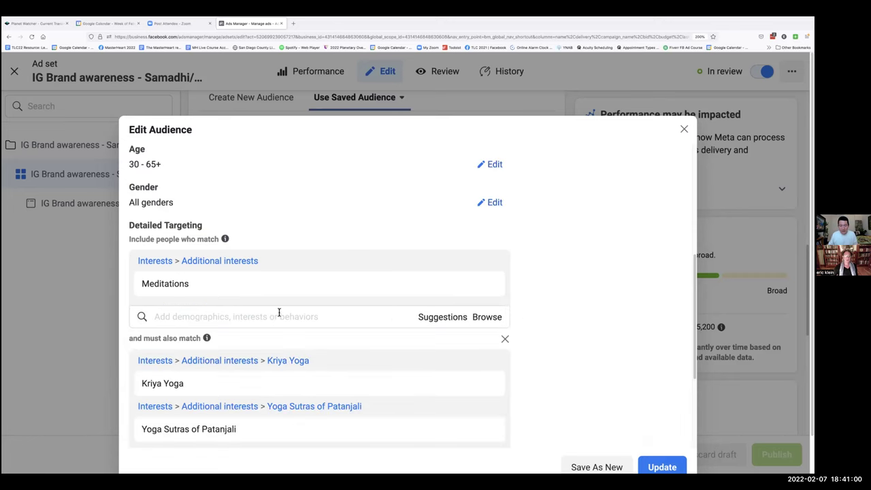
# Step: Review suggested interests like Personal development and Self-awareness, comparing their audience sizes
pyautogui.click(441, 318)
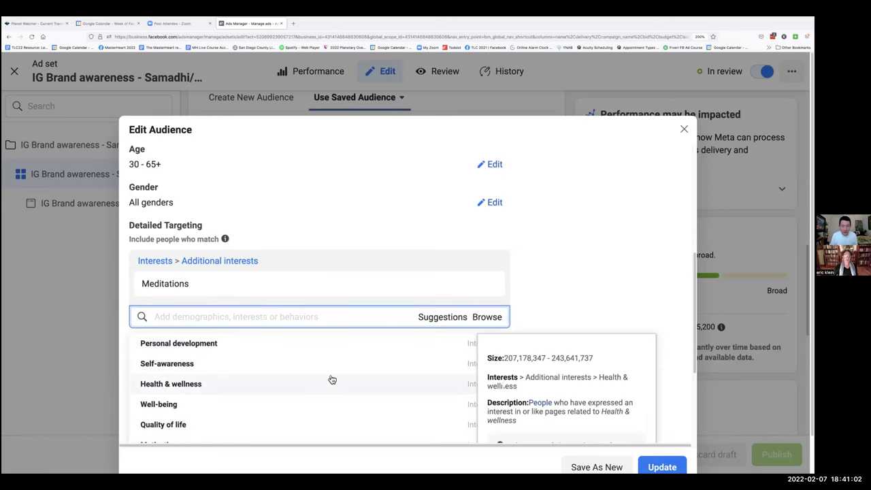
pyautogui.scroll(-3, 332, 379)
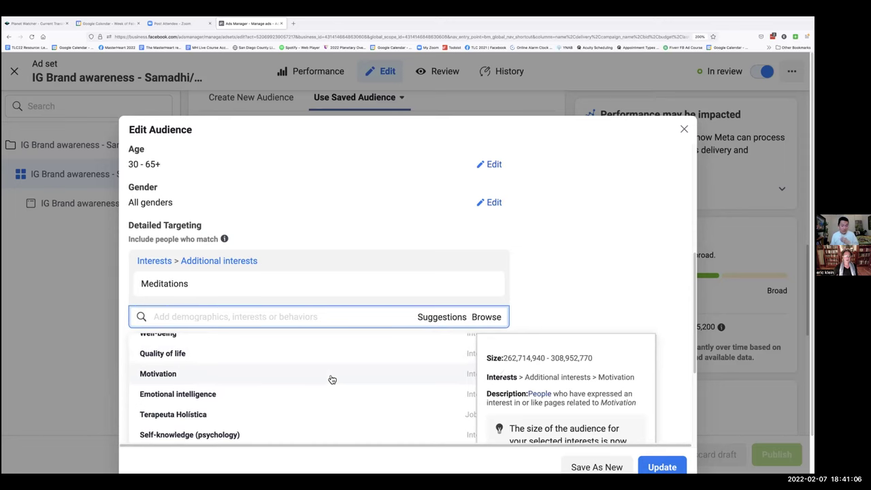
pyautogui.scroll(3, 332, 379)
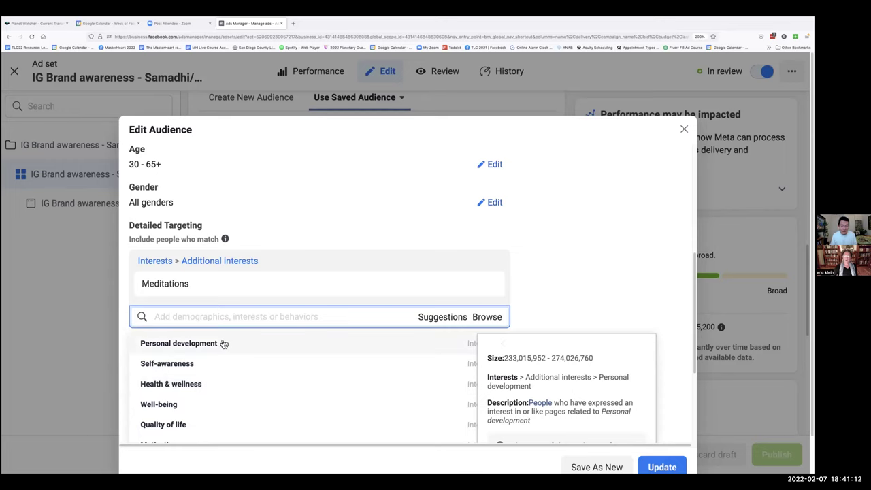
pyautogui.scroll(-3, 231, 353)
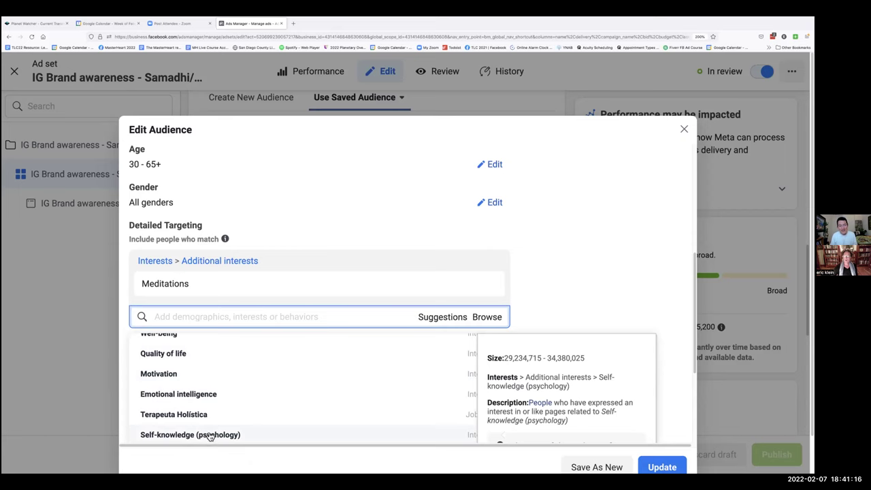
pyautogui.scroll(-3, 262, 395)
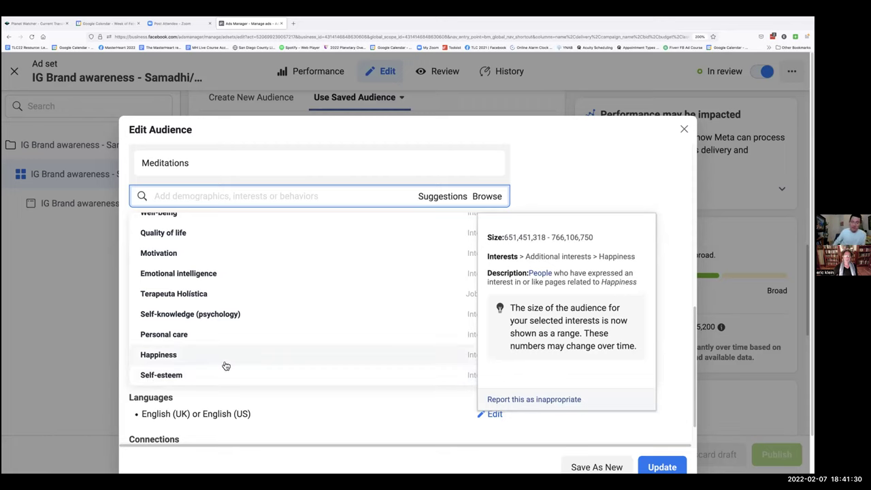
pyautogui.scroll(1, 226, 366)
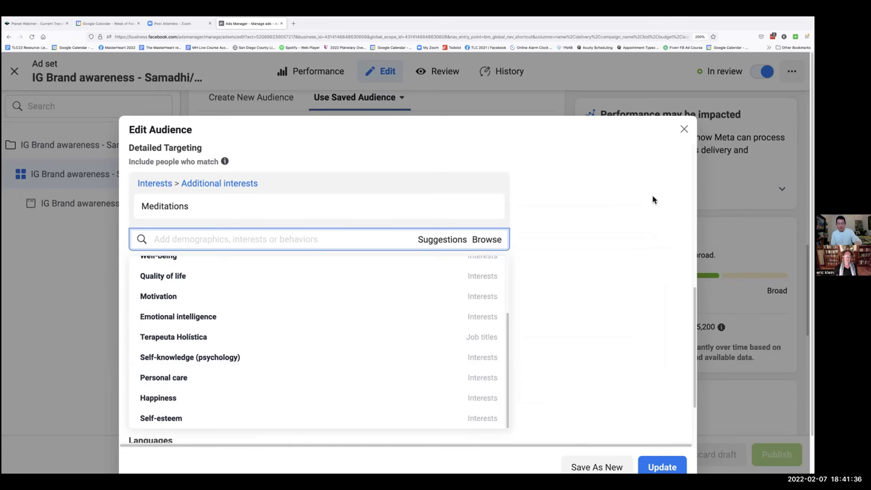
pyautogui.moveTo(450, 277)
pyautogui.scroll(3, 420, 315)
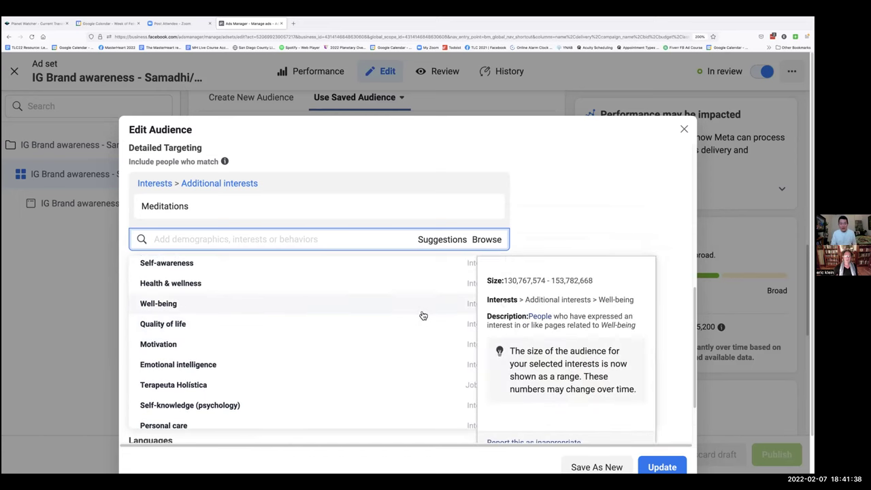
pyautogui.scroll(1, 424, 315)
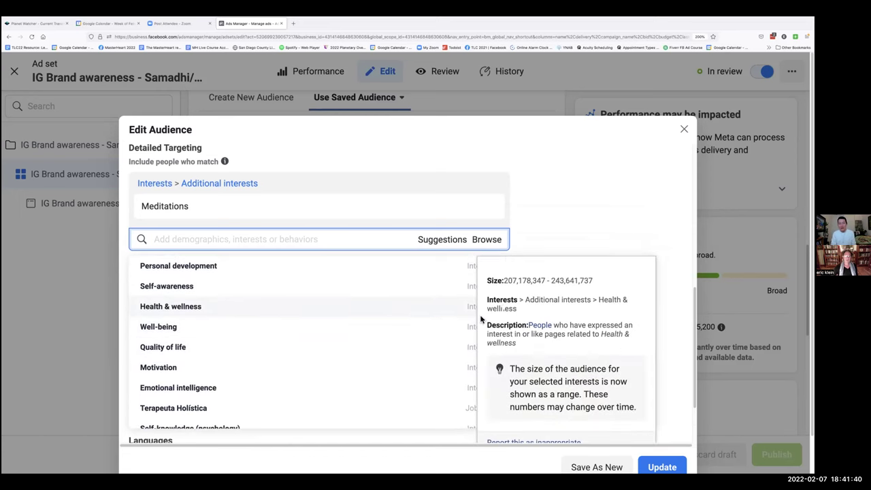
pyautogui.moveTo(232, 286)
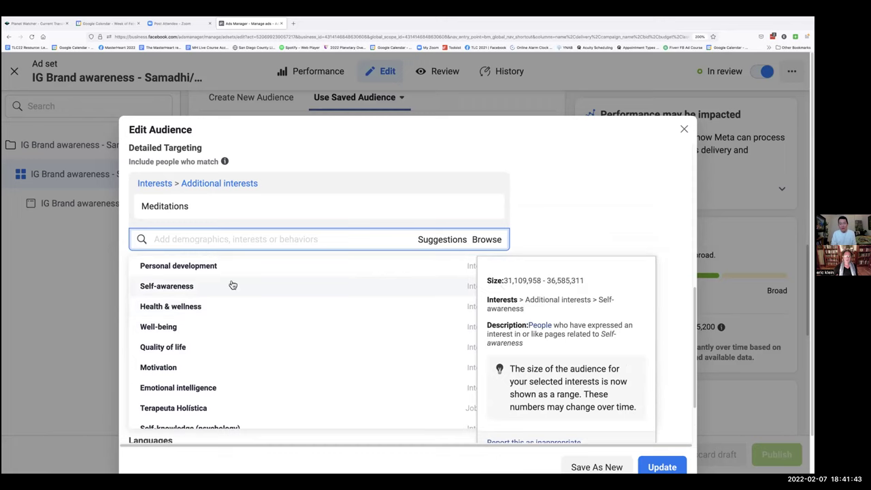
# Step: Add Self-awareness from the suggestions as a second interest beside Meditations
pyautogui.click(181, 289)
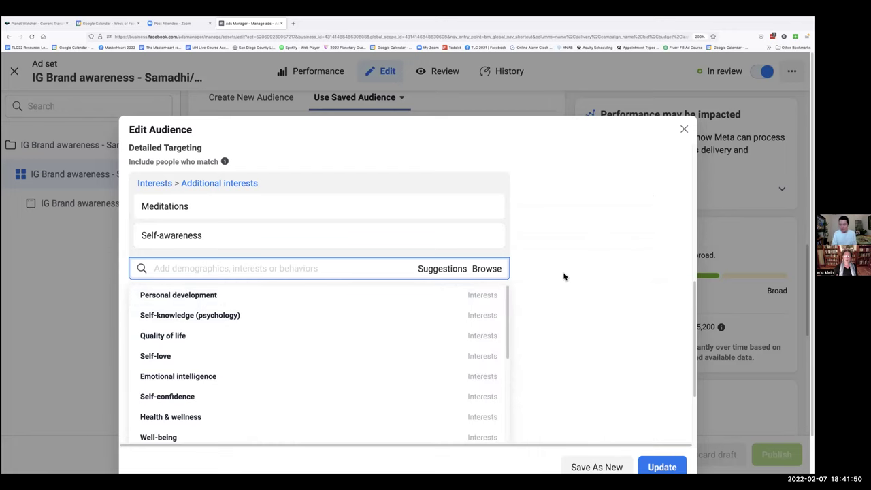
pyautogui.scroll(-3, 564, 276)
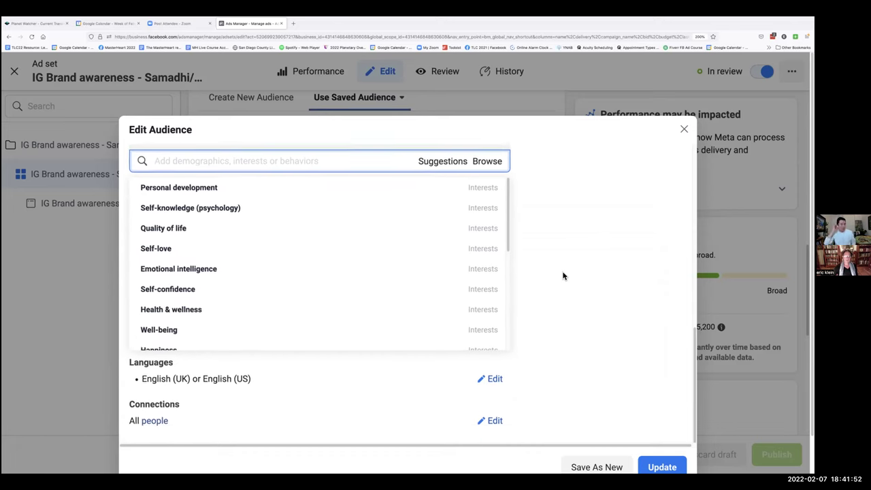
pyautogui.scroll(3, 563, 276)
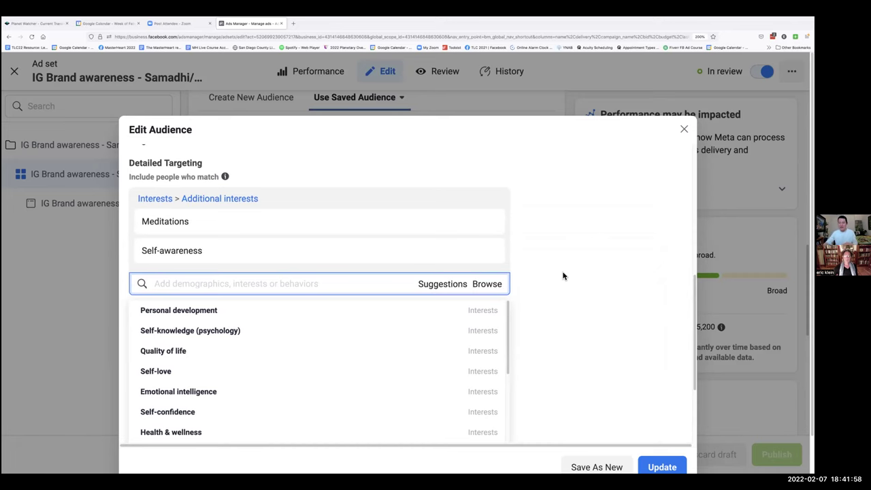
pyautogui.scroll(1, 563, 275)
pyautogui.scroll(-1, 563, 276)
pyautogui.scroll(-1, 563, 276)
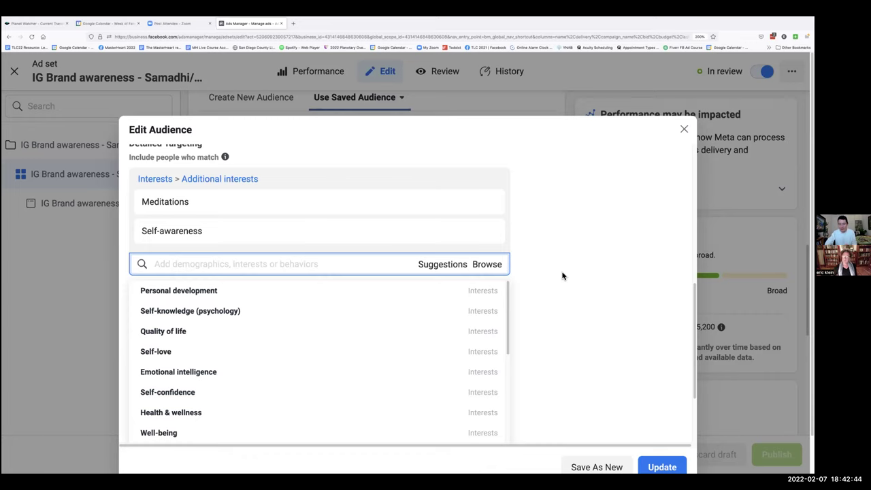
pyautogui.scroll(-2, 562, 276)
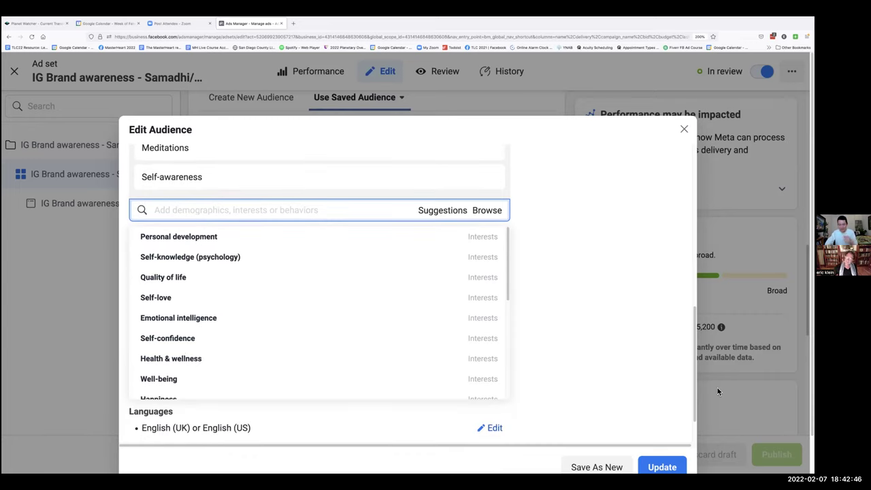